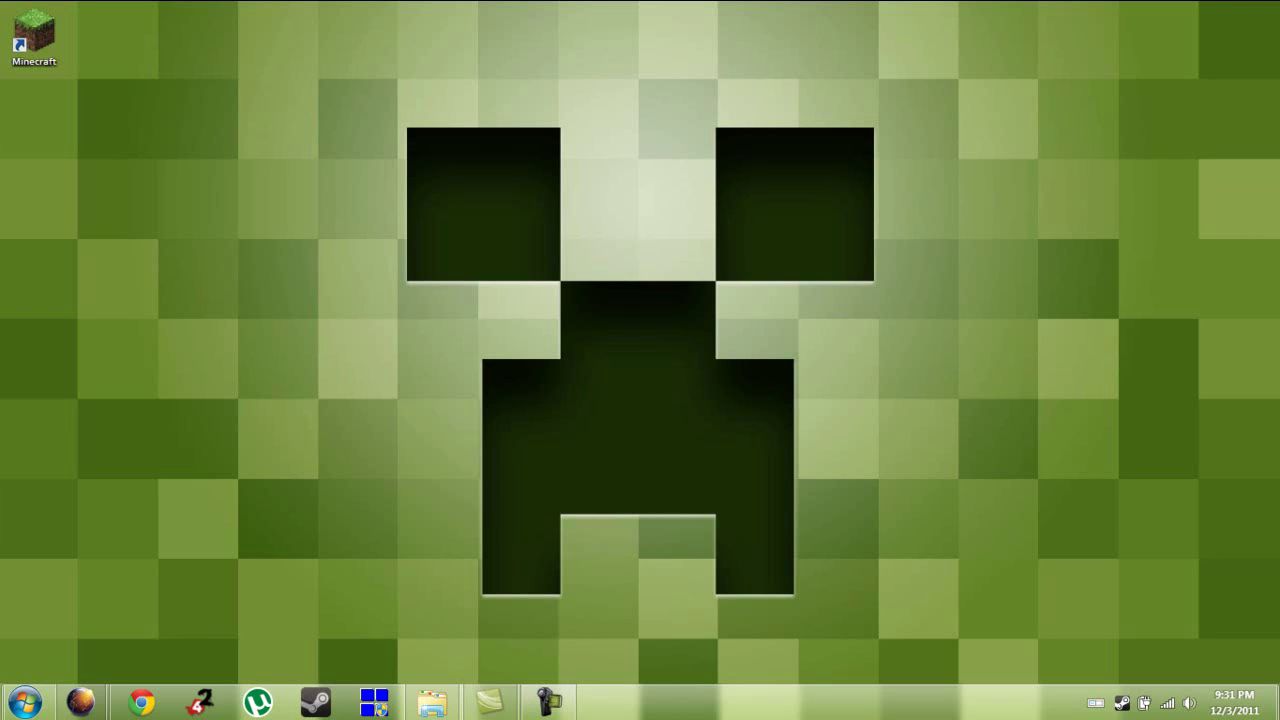
Bring the MediaFire download page back up and maximise the browser window
click(80, 702)
drag(848, 28, 774, 5)
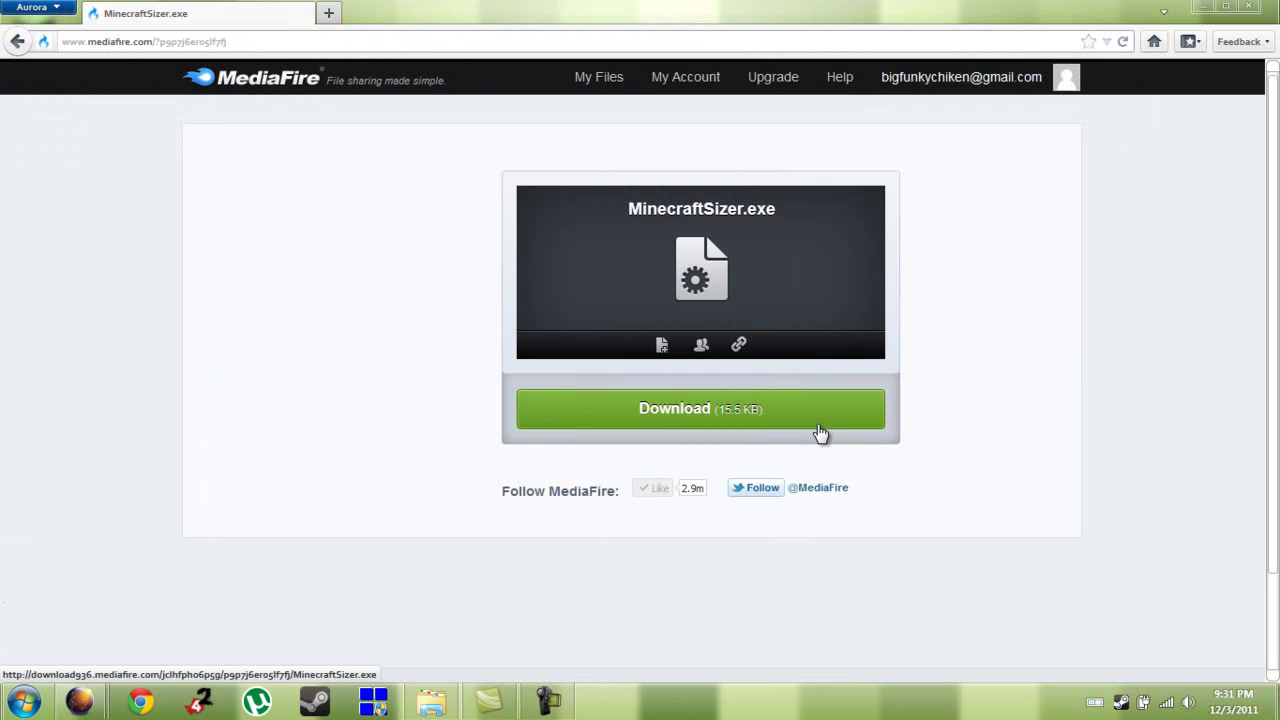
click(240, 42)
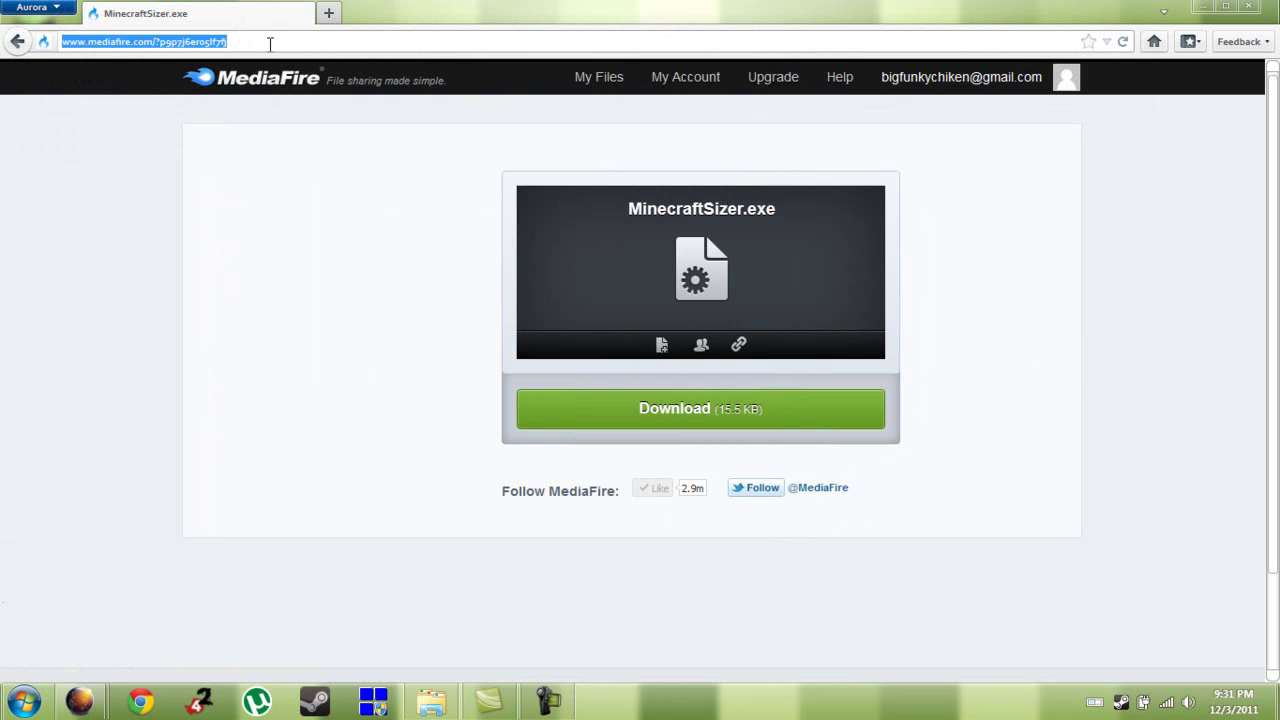
click(274, 242)
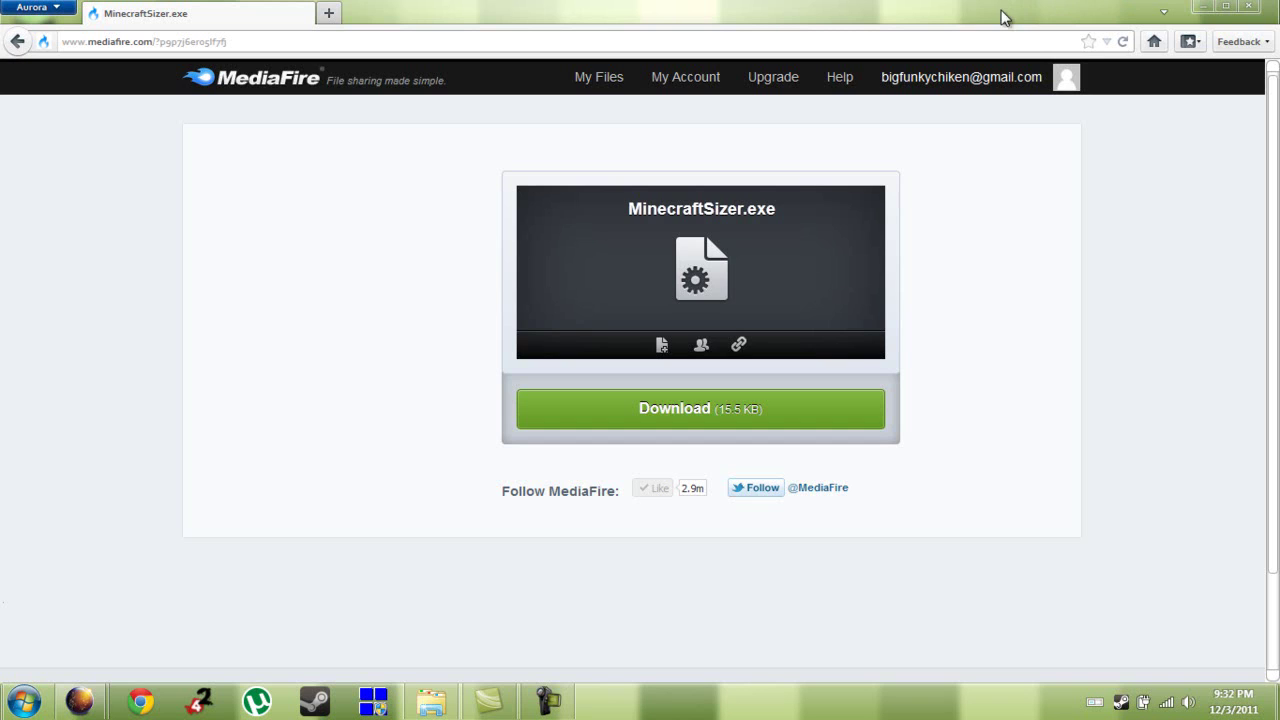
Reveal the desktop and place the MinecraftSizer file just below the Minecraft shortcut
key(super+d)
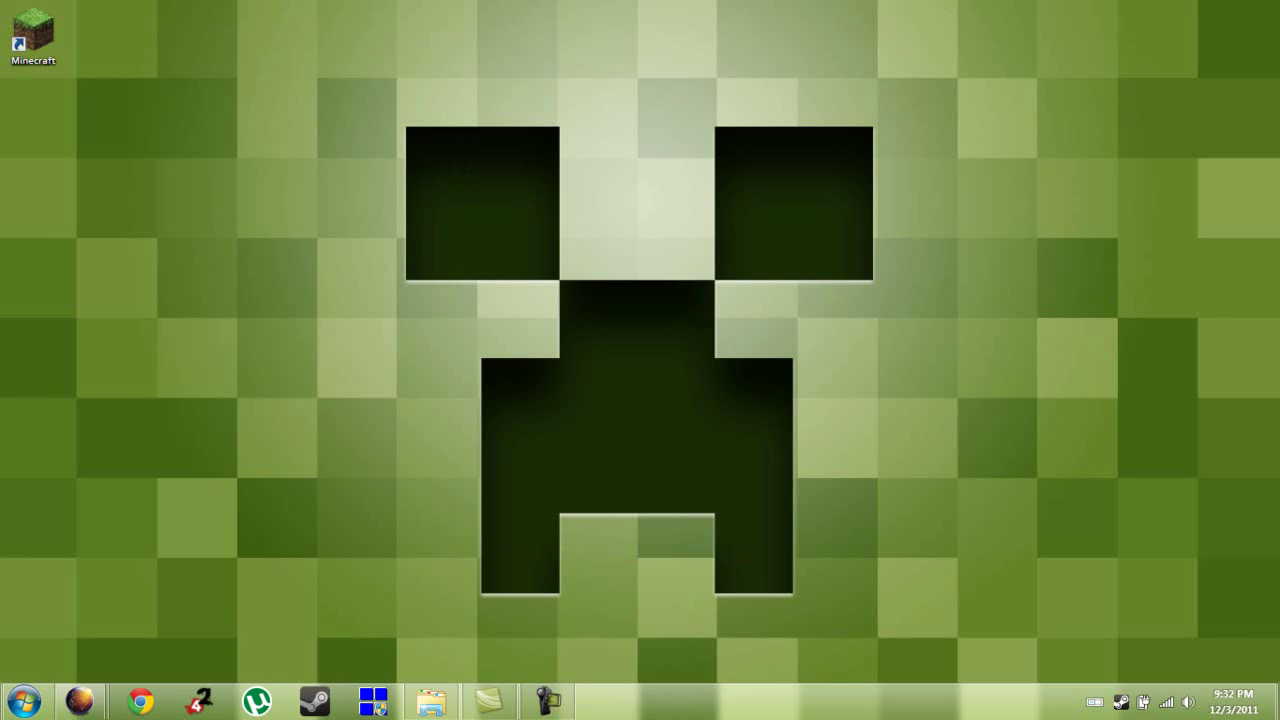
mouse_move(606, 237)
mouse_down()
mouse_move(134, 521)
mouse_move(221, 256)
mouse_move(236, 60)
mouse_up()
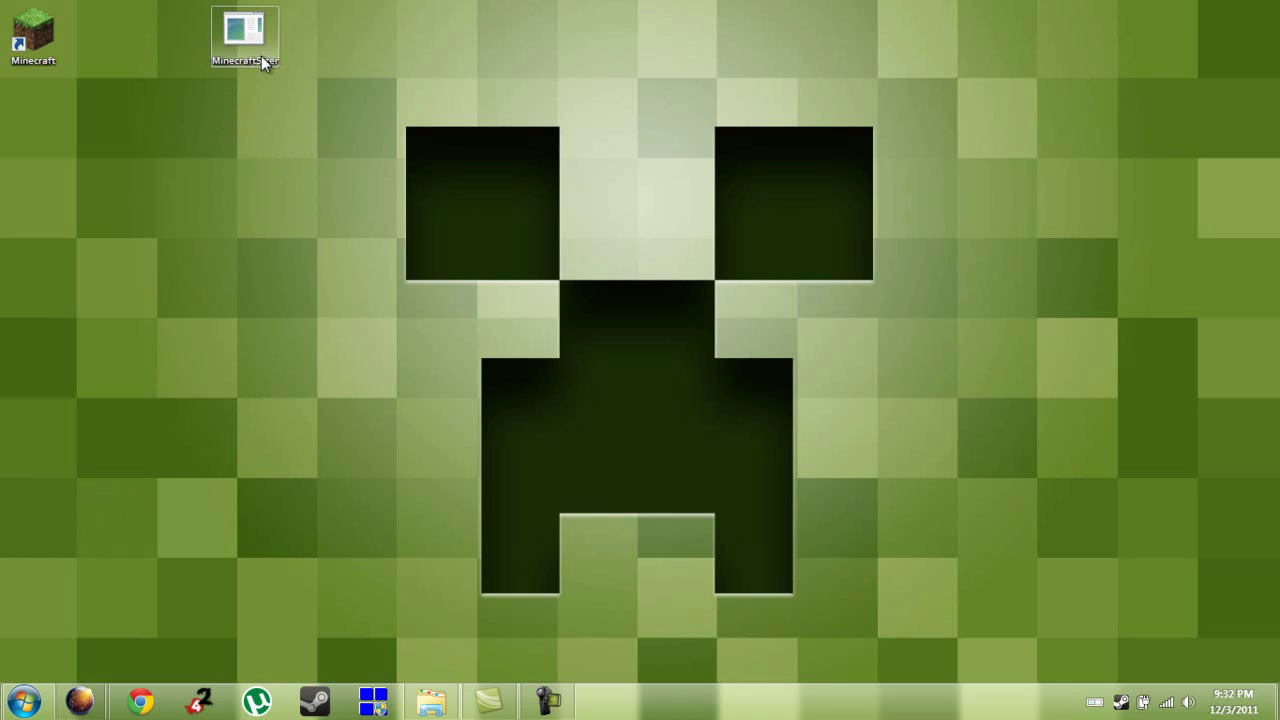
mouse_move(261, 56)
mouse_down()
mouse_move(283, 166)
mouse_move(305, 700)
mouse_move(206, 343)
mouse_move(307, 712)
mouse_move(324, 134)
mouse_move(272, 107)
mouse_up()
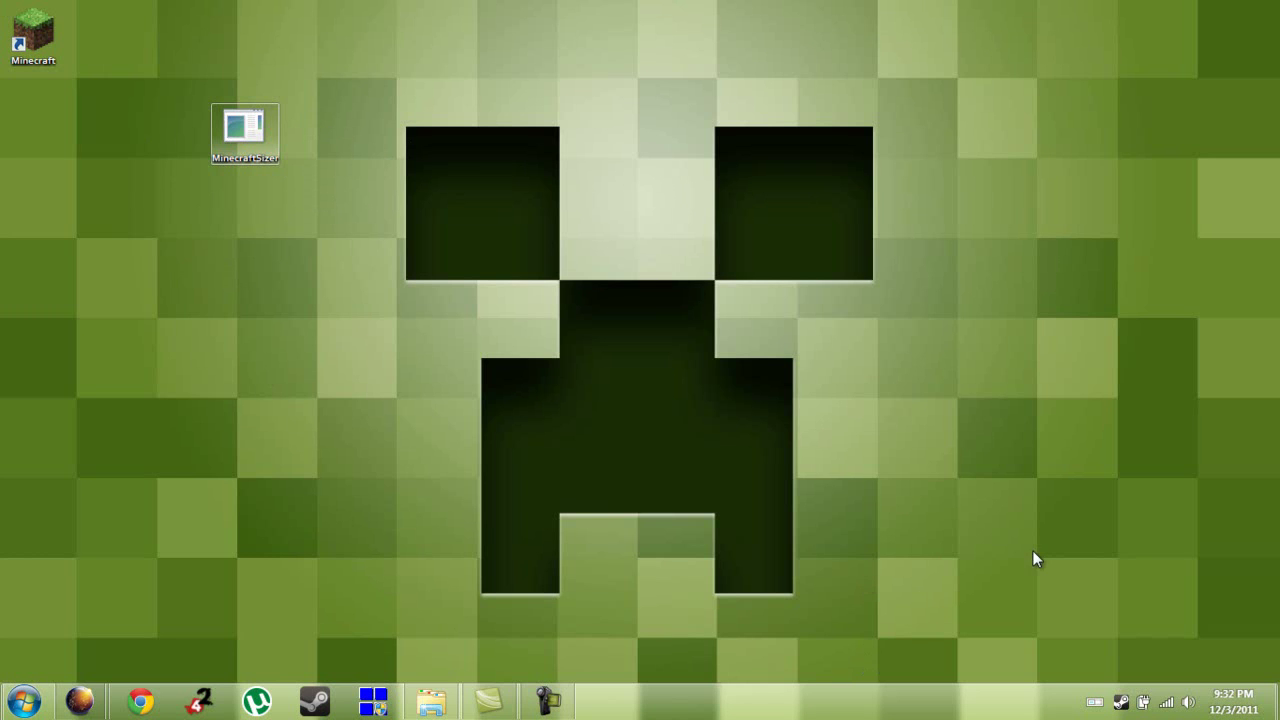
Start the Minecraft Launcher and move the Sizer window to the screen's top-left
double_click(38, 35)
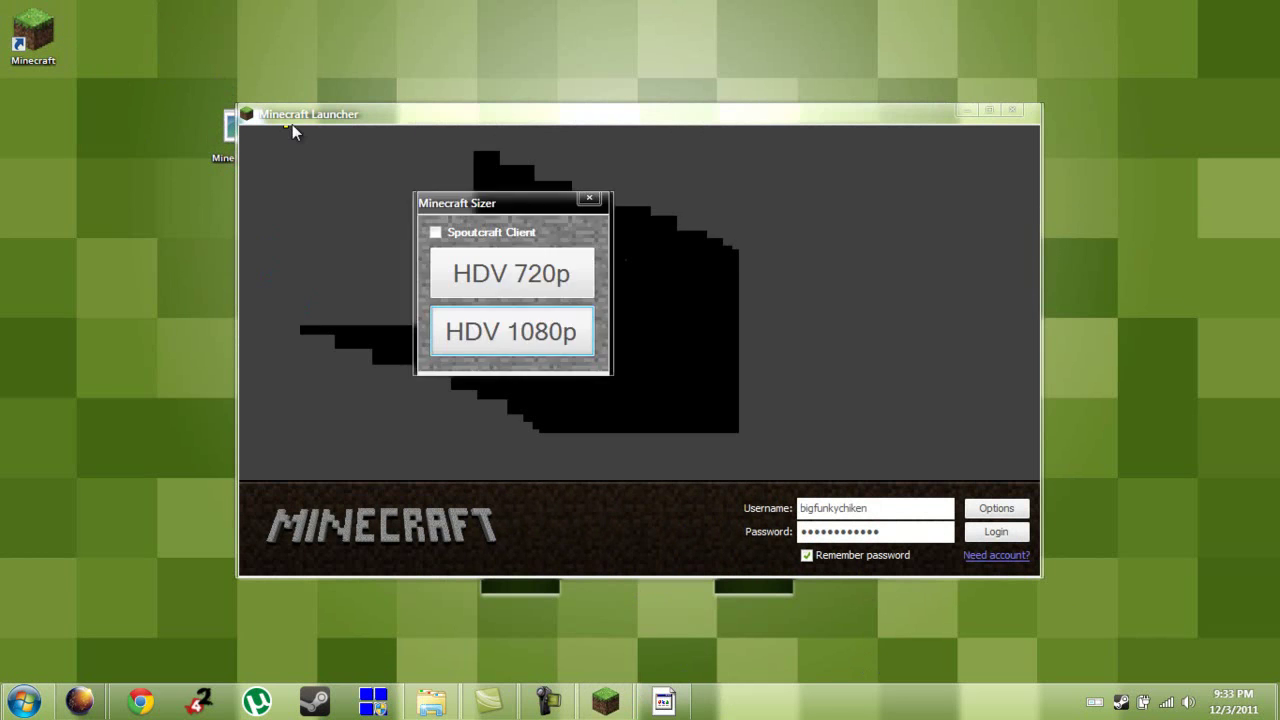
drag(500, 202, 165, 74)
mouse_move(543, 118)
mouse_down()
mouse_move(571, 129)
mouse_move(670, 115)
mouse_up()
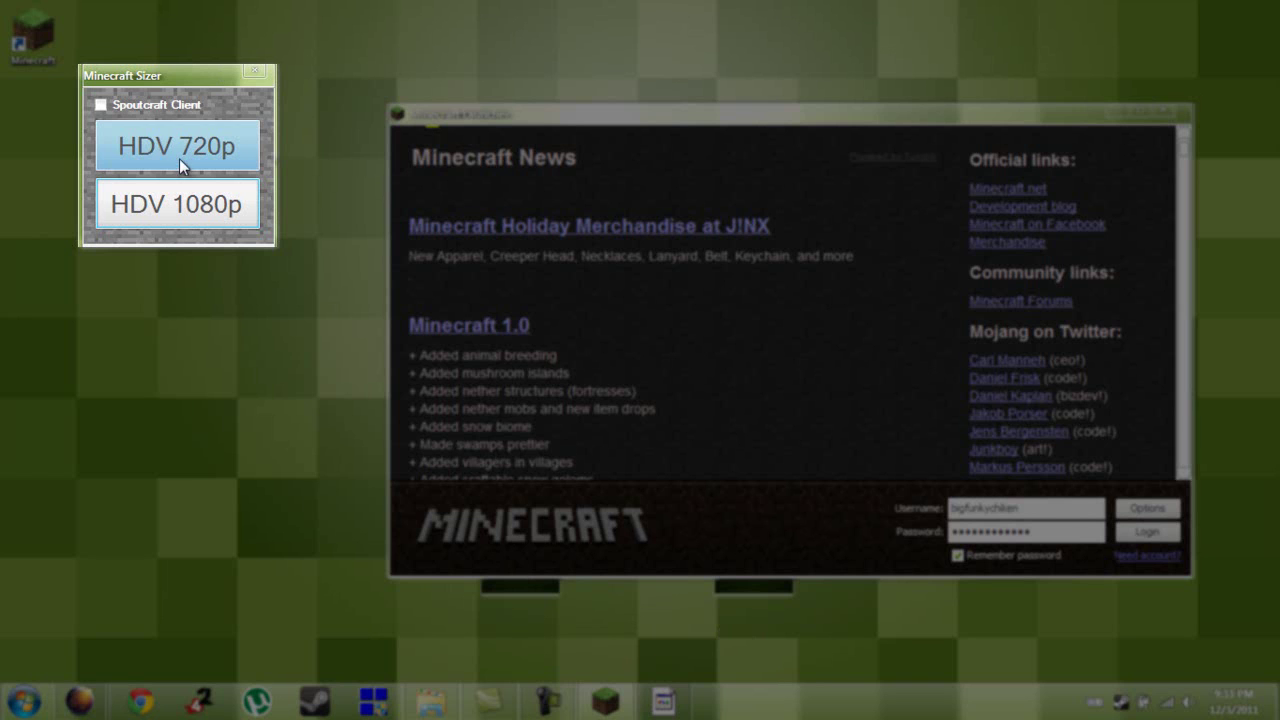
Enlarge the launcher to HDV 1080p, then set it back to 720p
double_click(107, 106)
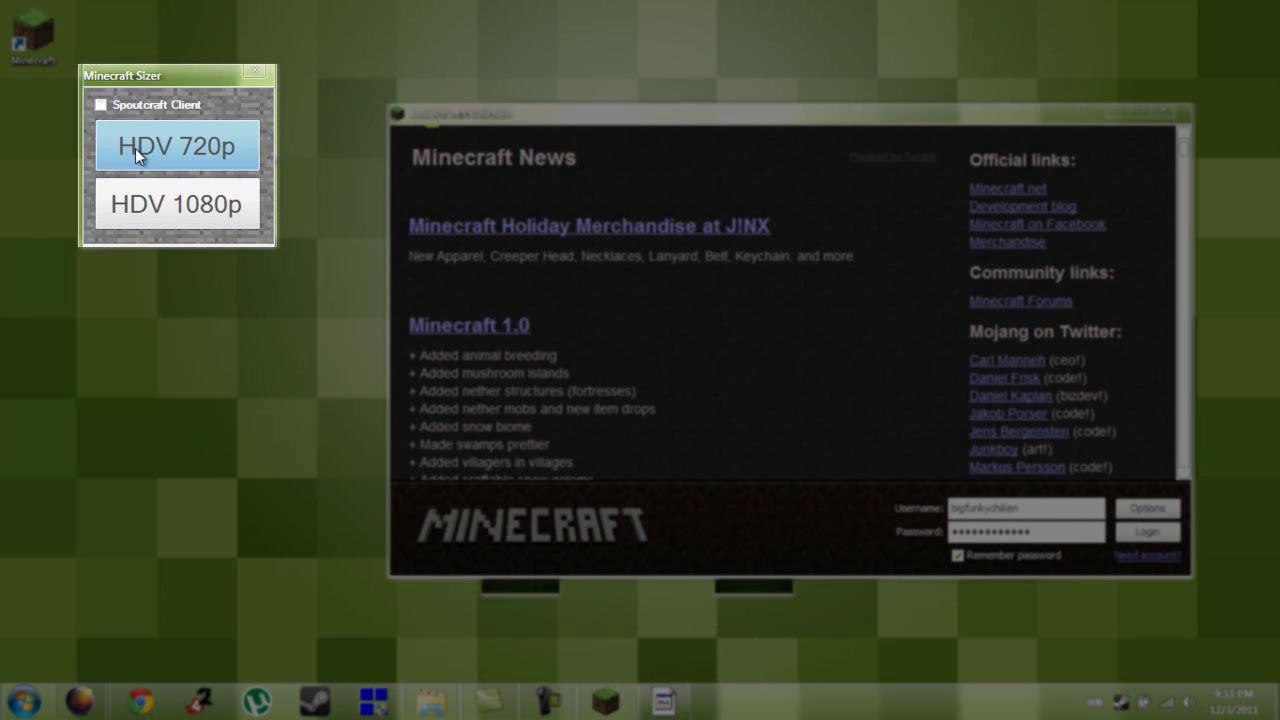
click(152, 211)
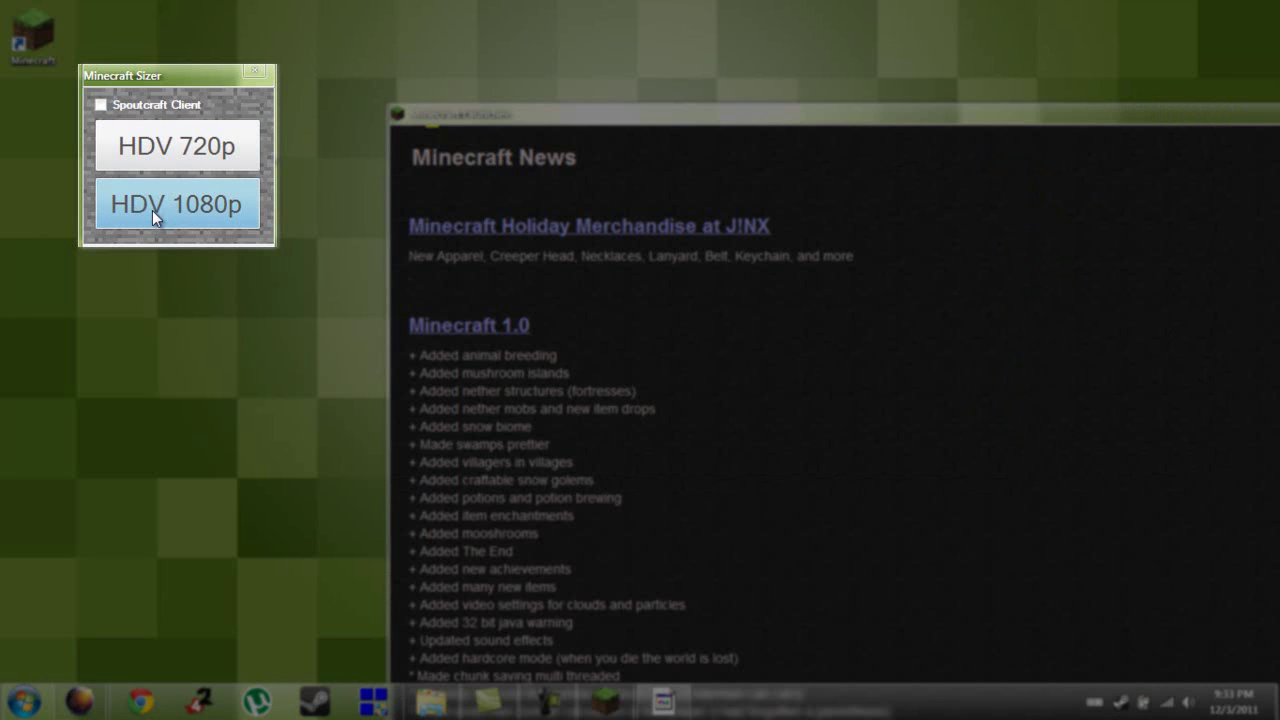
click(153, 143)
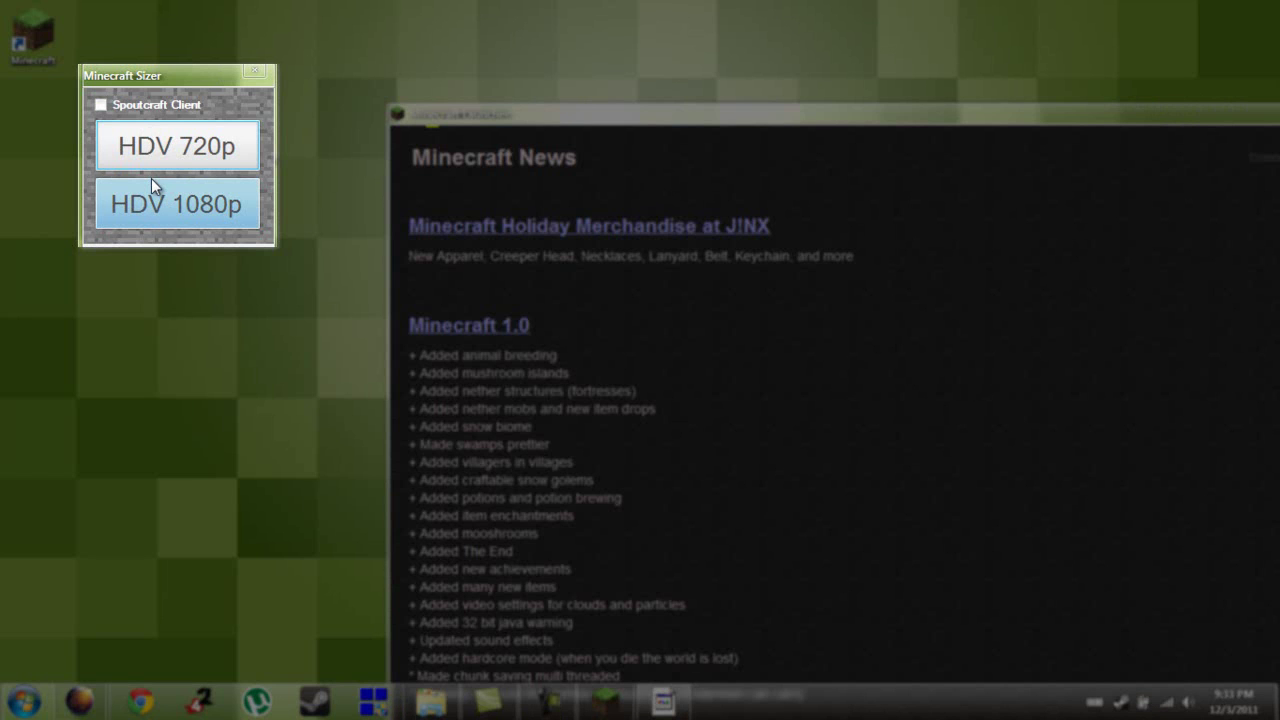
Size the launcher to HDV 720p, align it top-left, and move the taskbar to the right edge
click(165, 129)
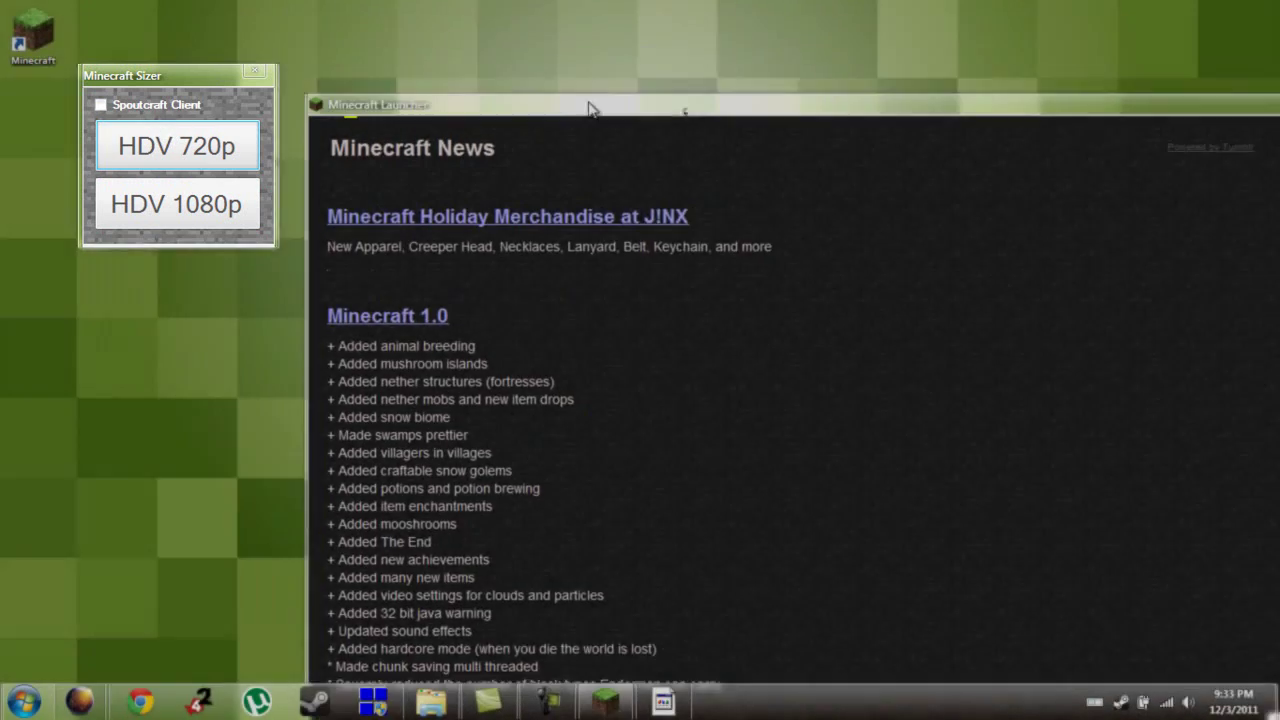
mouse_move(590, 105)
mouse_down()
mouse_move(498, 83)
mouse_move(365, 18)
mouse_move(340, 33)
mouse_up()
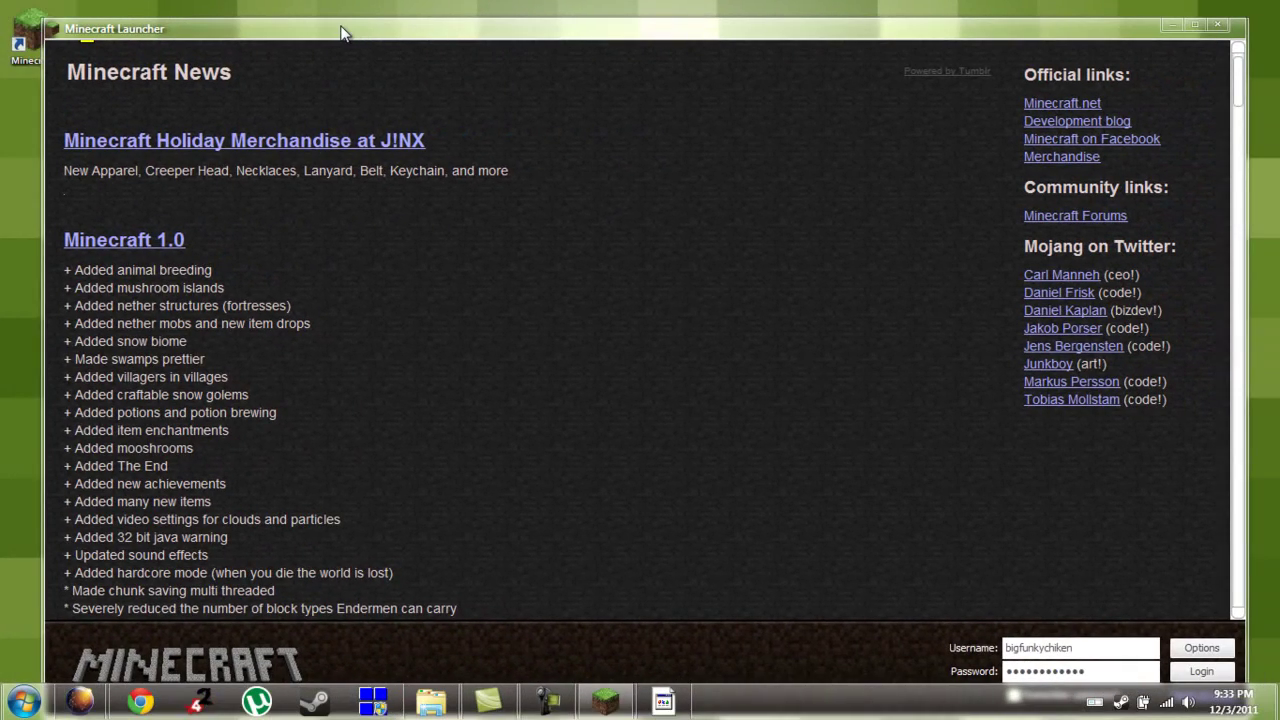
drag(479, 34, 635, 183)
mouse_move(194, 78)
mouse_down()
mouse_move(457, 149)
mouse_move(194, 74)
mouse_move(194, 86)
mouse_up()
click(193, 152)
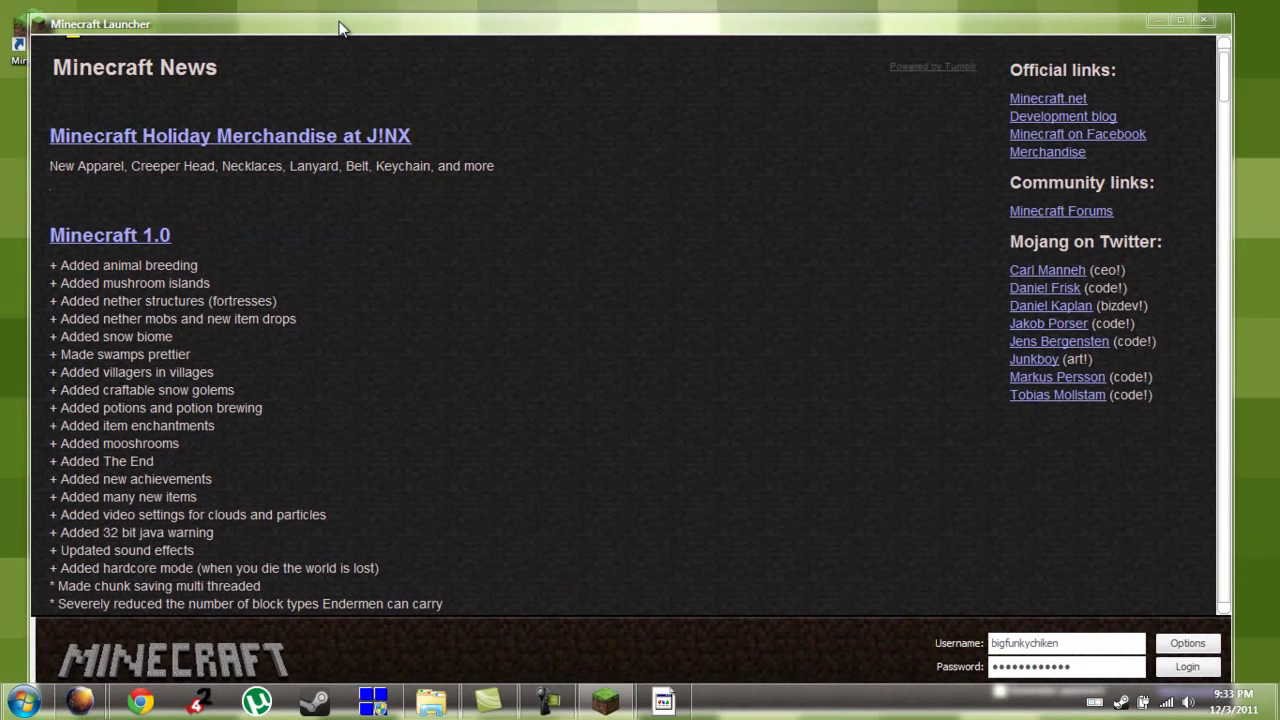
drag(340, 28, 337, 27)
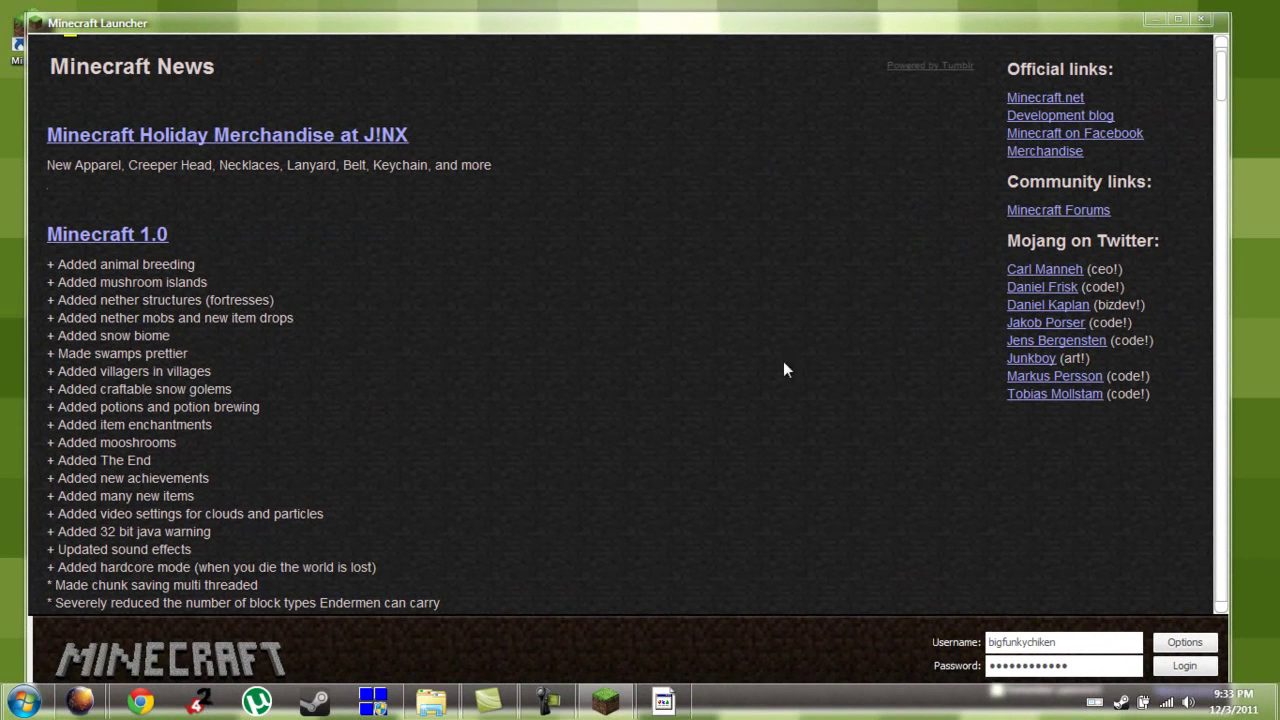
mouse_move(739, 22)
mouse_down()
mouse_move(736, 43)
mouse_move(707, 6)
mouse_move(729, 40)
mouse_move(720, 10)
mouse_move(730, 15)
mouse_move(731, 37)
mouse_move(721, 29)
mouse_up()
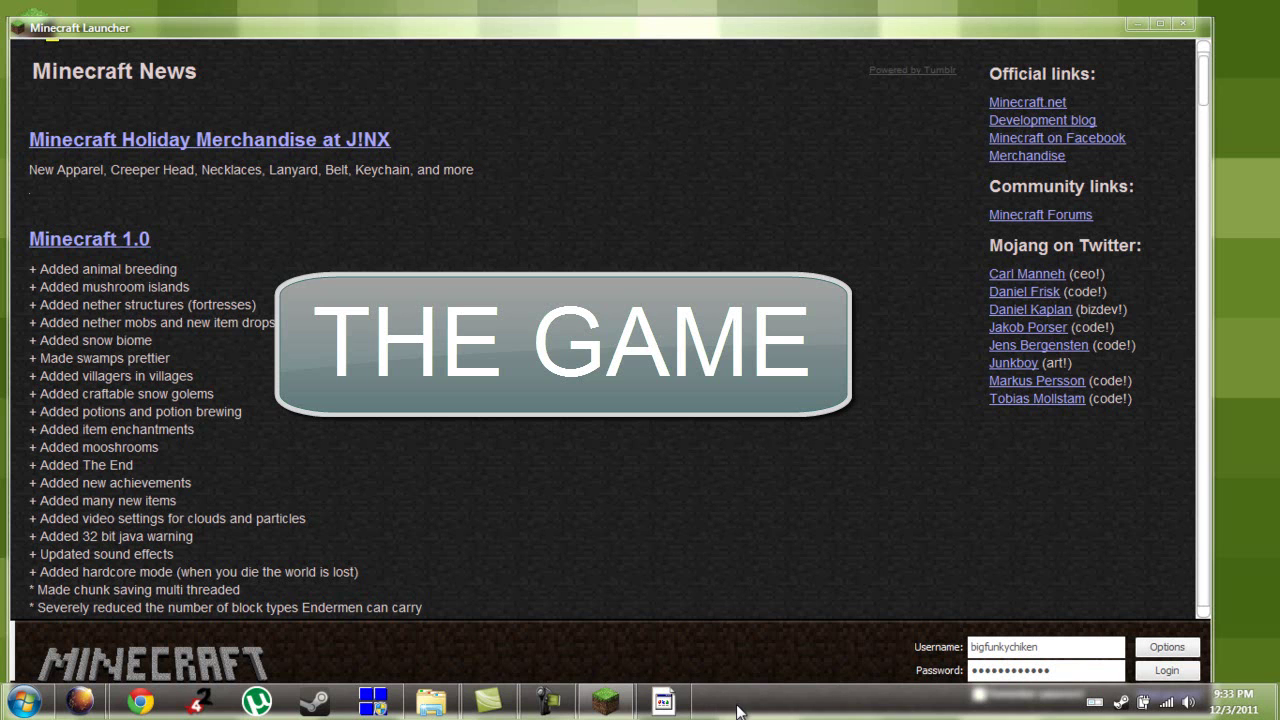
drag(751, 697, 1105, 443)
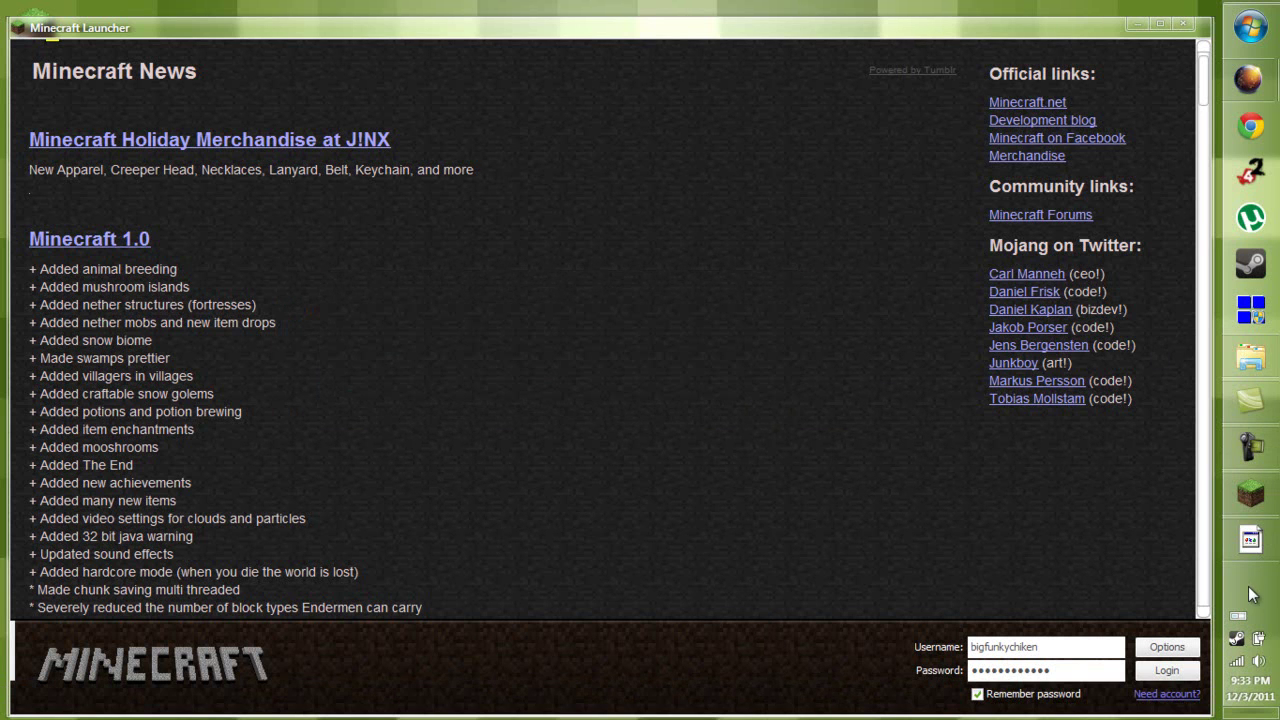
mouse_move(1223, 344)
Close Minecraft Sizer, move the launcher back to the top-left, then close the Minecraft Launcher
double_click(537, 28)
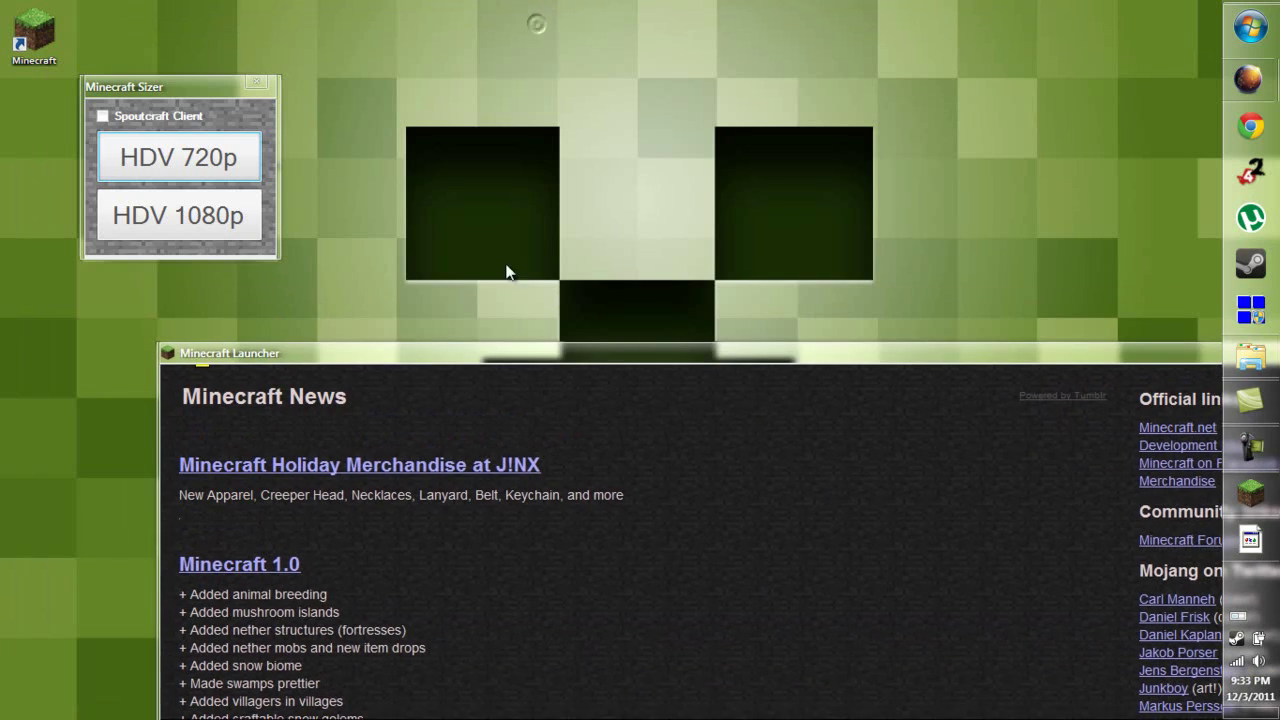
click(258, 88)
mouse_move(724, 359)
mouse_down()
mouse_move(600, 129)
mouse_move(570, 30)
mouse_up()
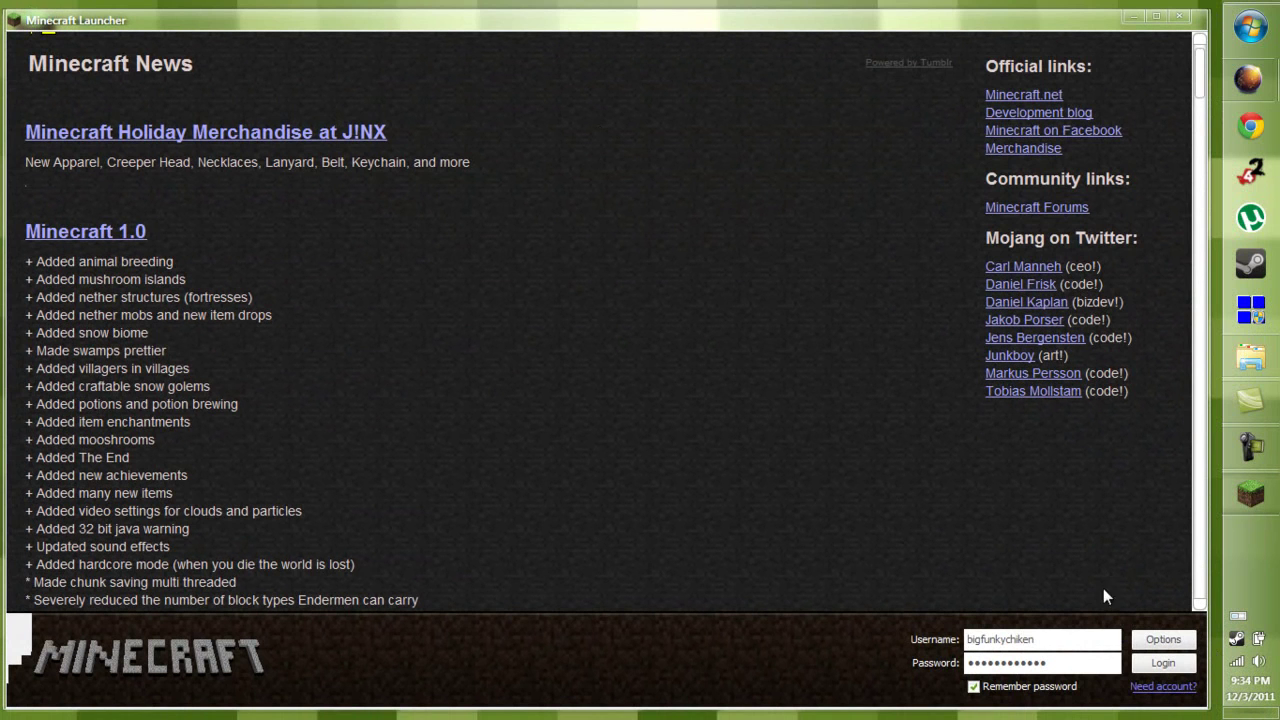
click(1237, 617)
click(1180, 17)
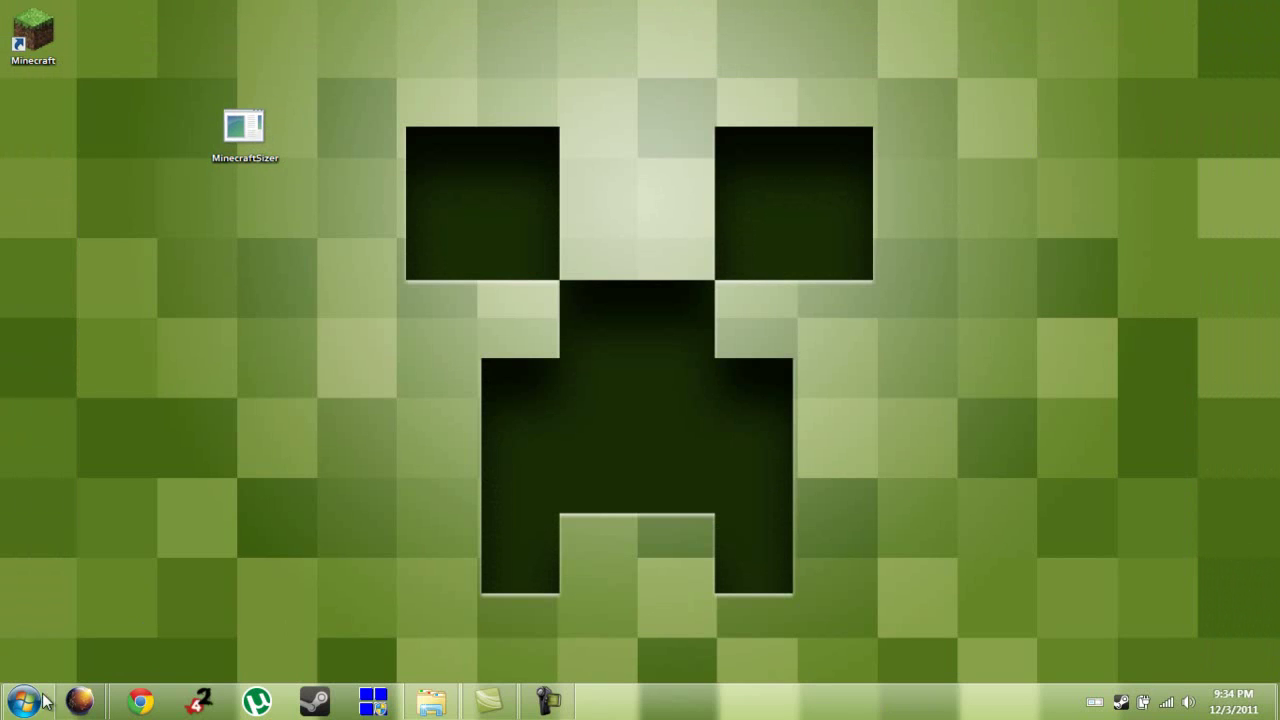
Open the taskbar's context menu and dismiss it without making changes
right_click(14, 700)
click(263, 280)
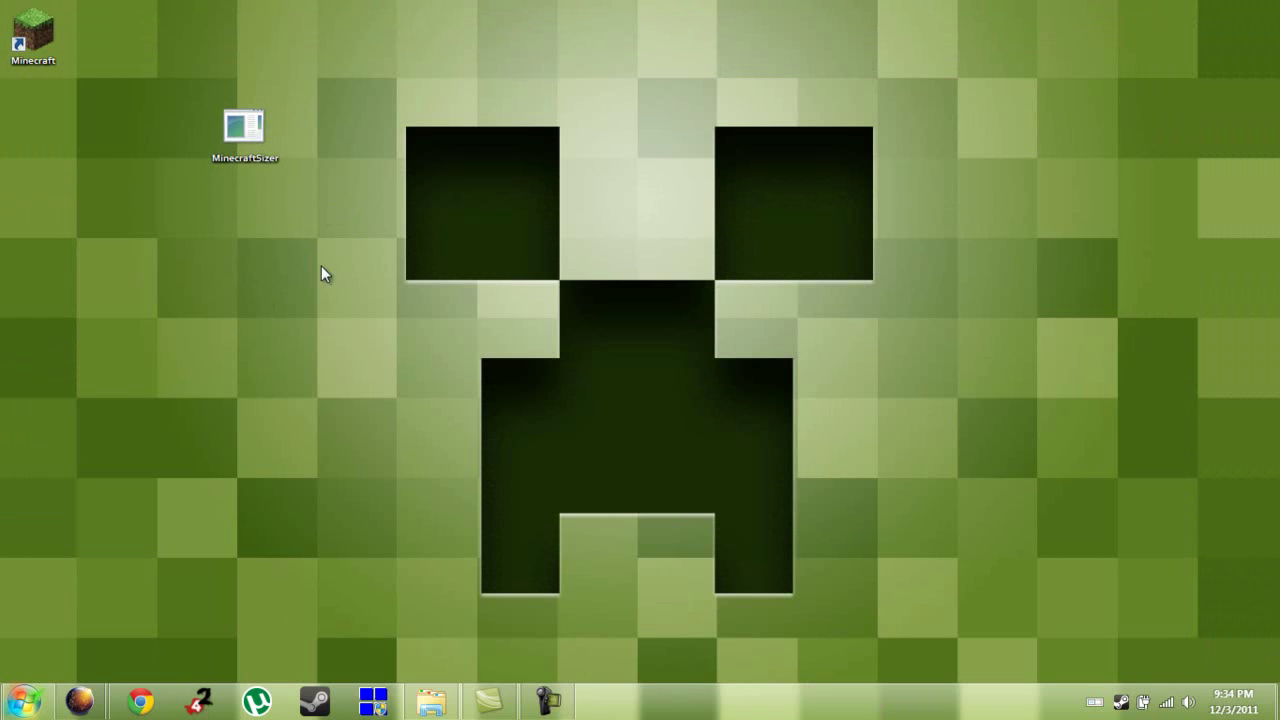